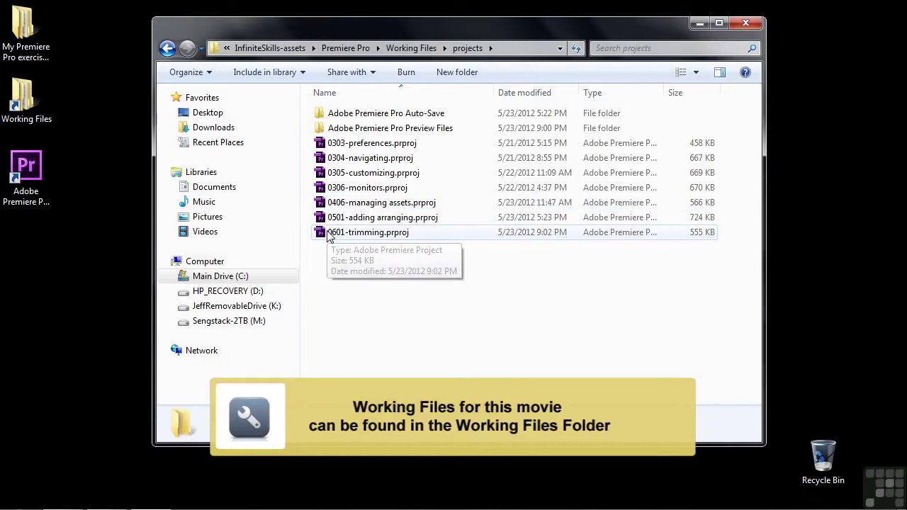
- Open the 0601-trimming.prproj project and load bike-riding-1.mp4 through bike-riding-6.mp4 into the Source monitor
{"action": "double_click", "coordinate": [328, 234]}
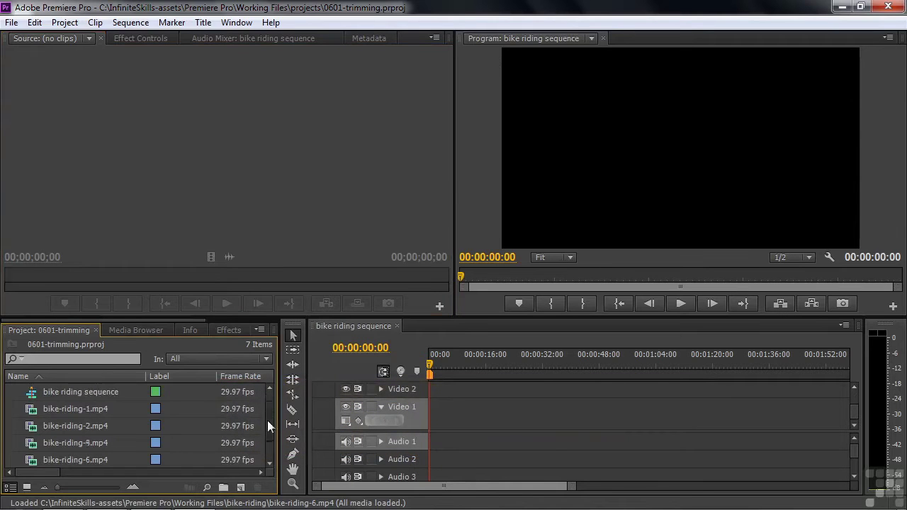
{"action": "left_click", "coordinate": [35, 415]}
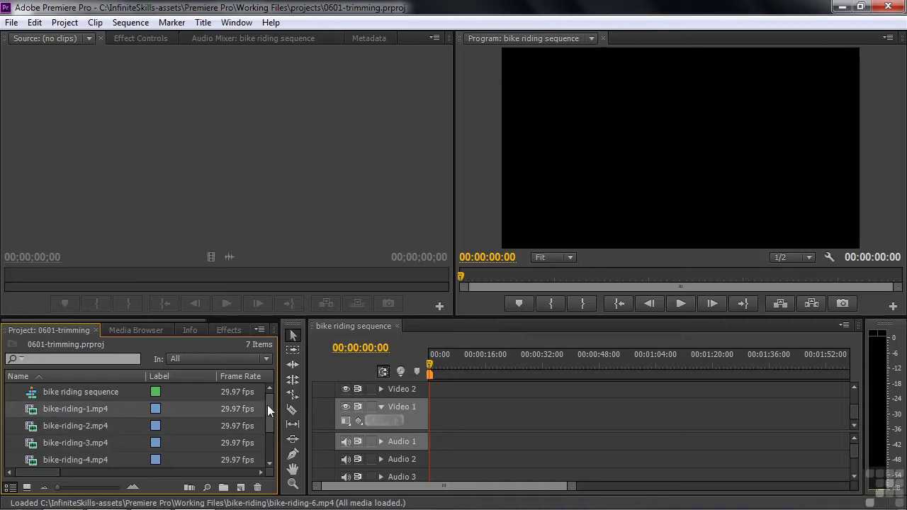
{"action": "left_click_drag", "start_coordinate": [267, 404], "coordinate": [266, 445]}
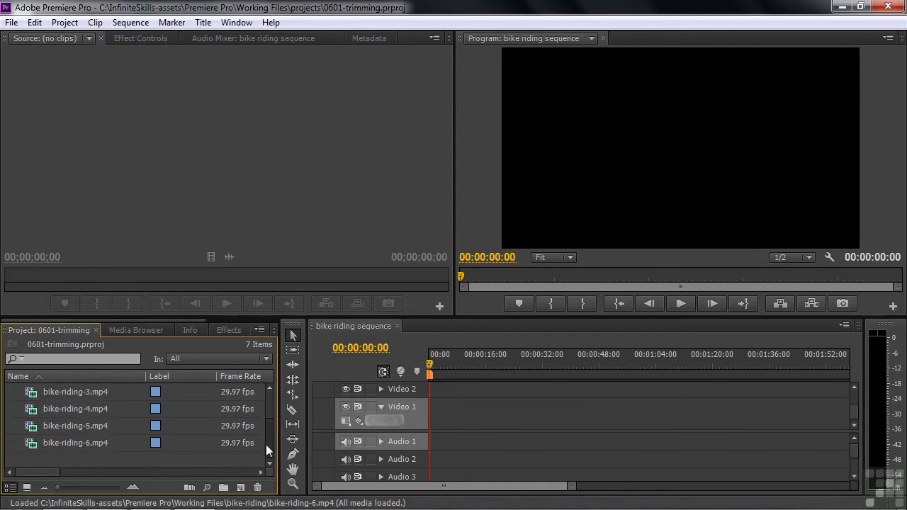
{"action": "left_click", "coordinate": [34, 443], "text": "shift"}
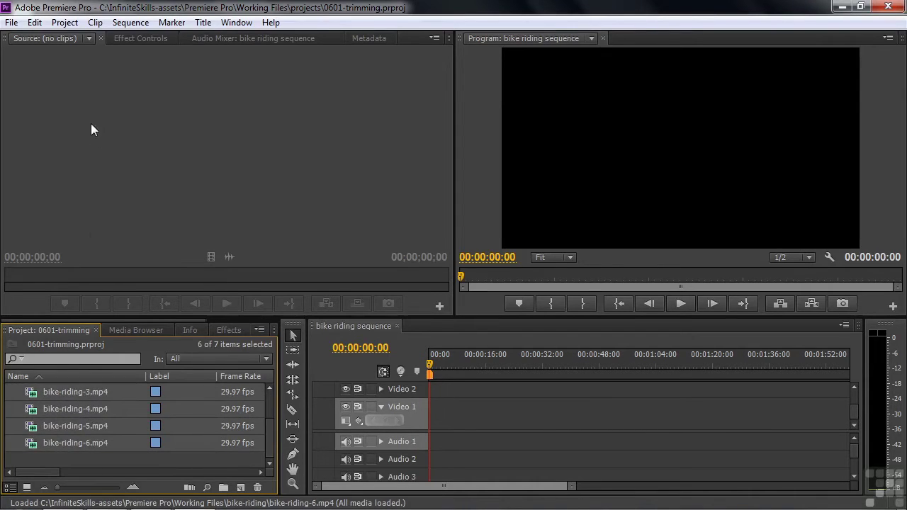
{"action": "left_click_drag", "start_coordinate": [42, 410], "coordinate": [83, 205]}
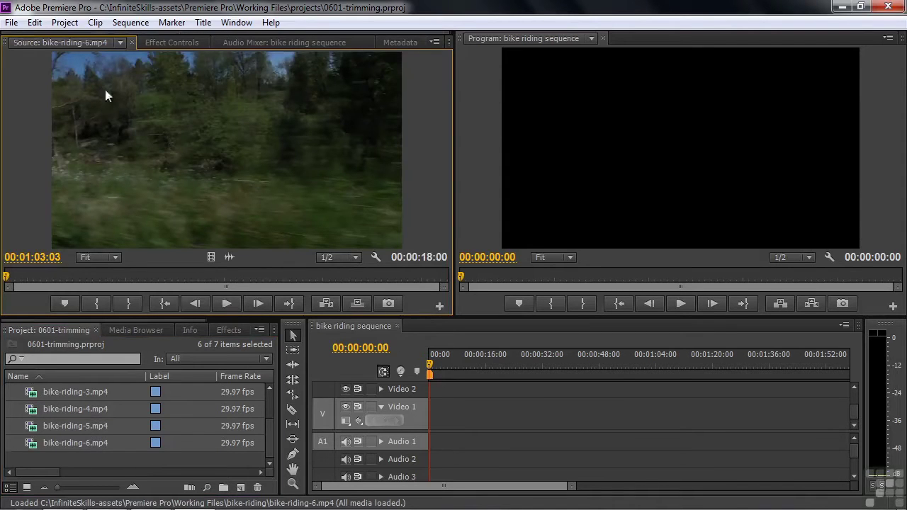
- Review the footage of bike-riding-1.mp4, bike-riding-2.mp4 and bike-riding-3.mp4 one after another in the Source monitor
{"action": "left_click", "coordinate": [119, 43]}
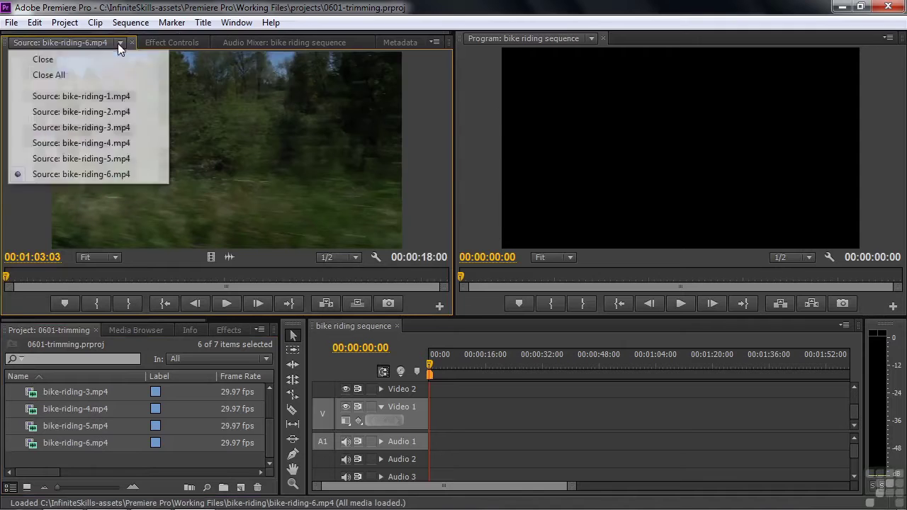
{"action": "left_click", "coordinate": [67, 96]}
{"action": "left_click", "coordinate": [397, 280]}
{"action": "left_click_drag", "start_coordinate": [396, 281], "coordinate": [398, 304]}
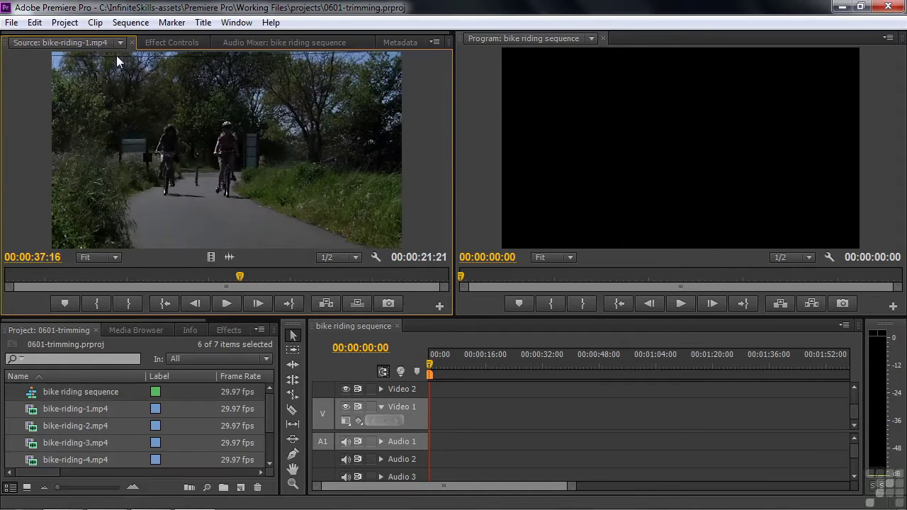
{"action": "left_click", "coordinate": [120, 43]}
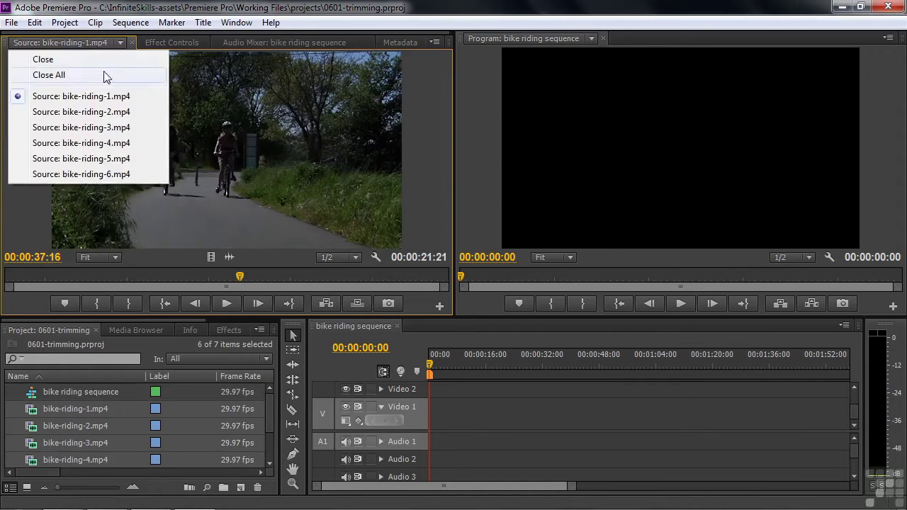
{"action": "left_click", "coordinate": [85, 111]}
{"action": "left_click_drag", "start_coordinate": [7, 277], "coordinate": [252, 276]}
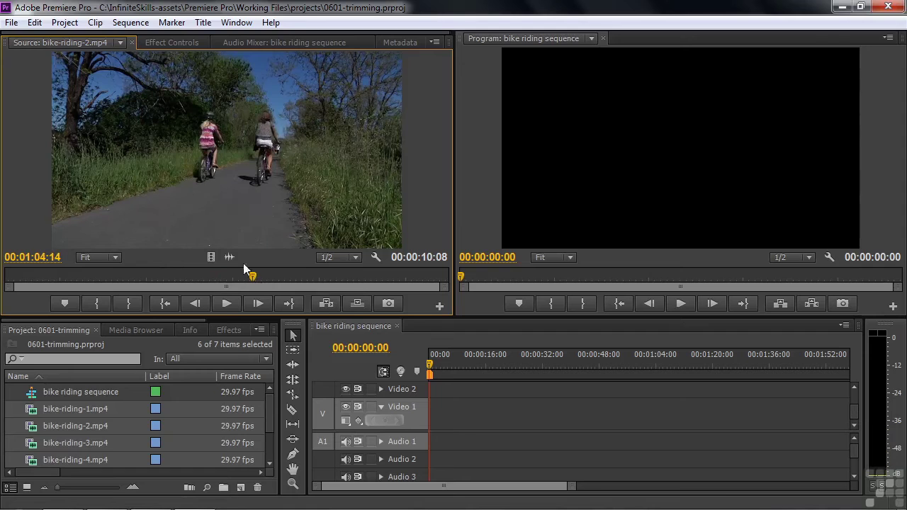
{"action": "left_click", "coordinate": [120, 42]}
{"action": "left_click", "coordinate": [80, 126]}
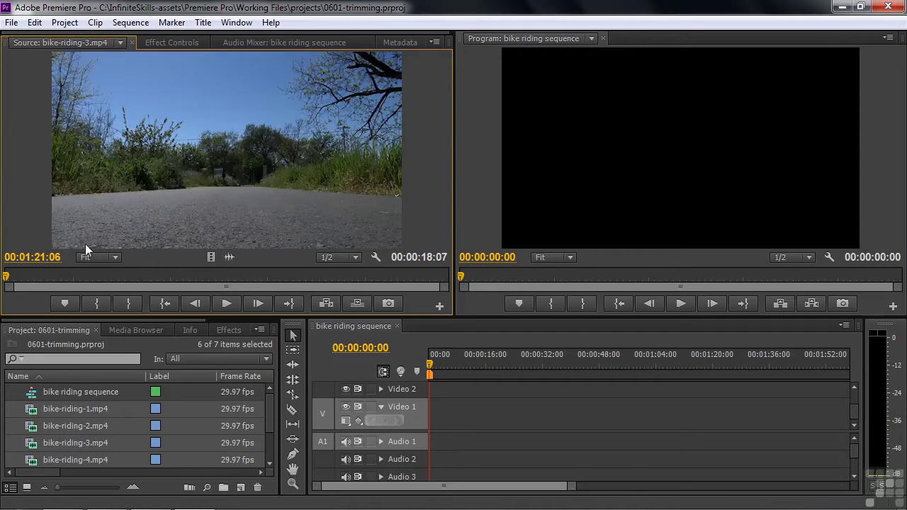
{"action": "left_click_drag", "start_coordinate": [11, 279], "coordinate": [375, 294]}
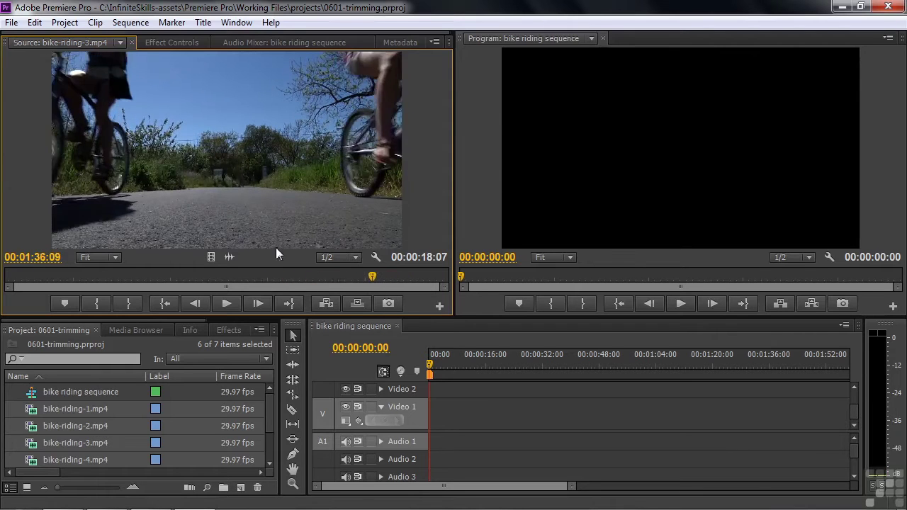
- Scrub through bike-riding-4.mp4, bike-riding-5.mp4 and bike-riding-6.mp4 in the Source monitor to examine their footage
{"action": "left_click", "coordinate": [123, 45]}
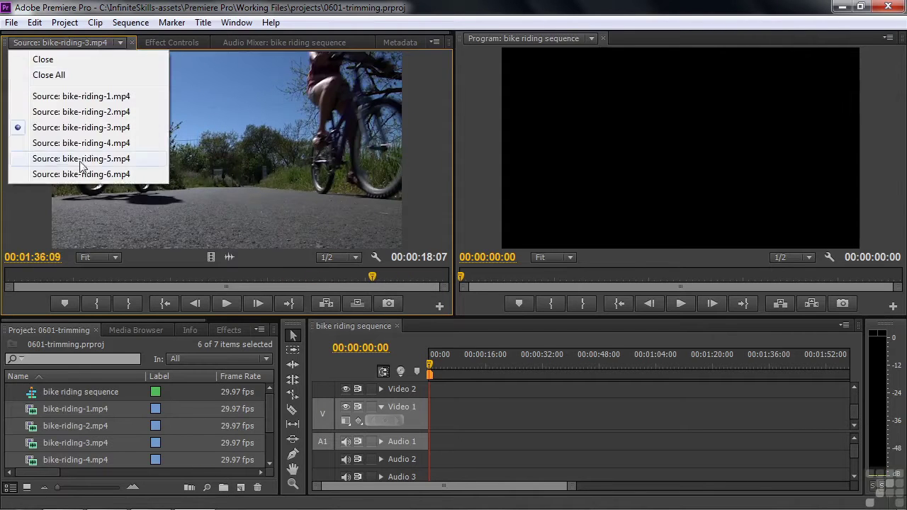
{"action": "left_click", "coordinate": [46, 143]}
{"action": "left_click_drag", "start_coordinate": [9, 277], "coordinate": [231, 283]}
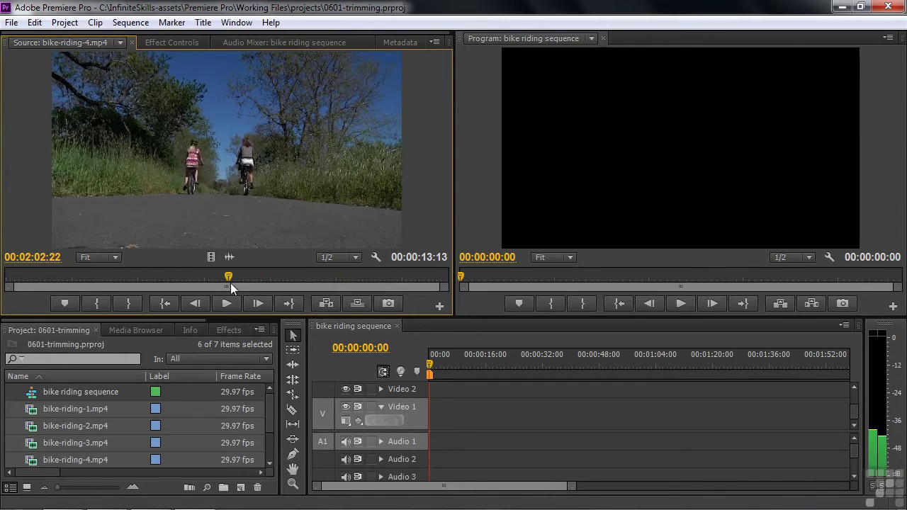
{"action": "left_click", "coordinate": [119, 42]}
{"action": "left_click", "coordinate": [71, 158]}
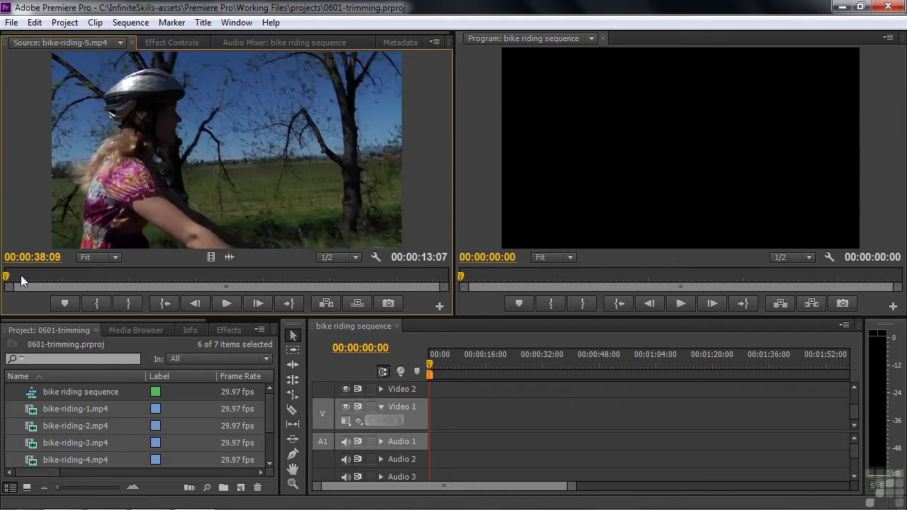
{"action": "left_click_drag", "start_coordinate": [21, 275], "coordinate": [299, 300]}
{"action": "left_click", "coordinate": [121, 44]}
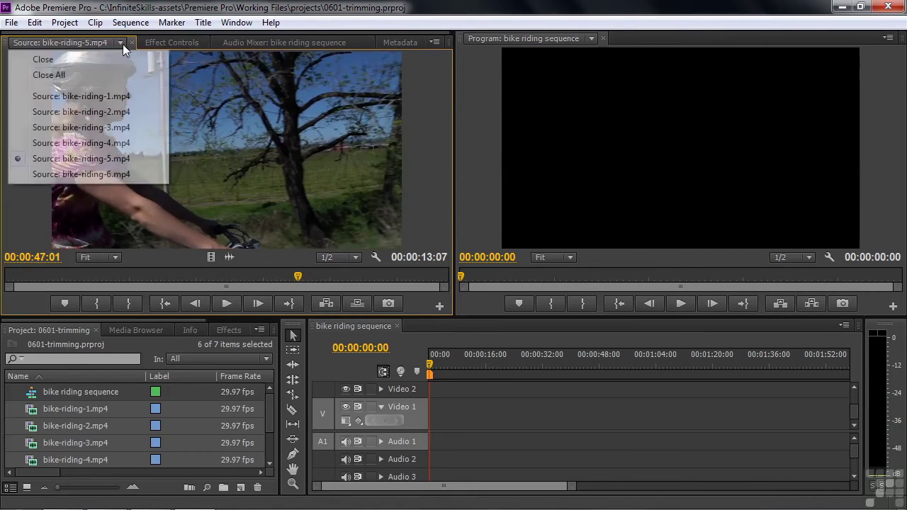
{"action": "left_click", "coordinate": [54, 175]}
{"action": "left_click_drag", "start_coordinate": [10, 275], "coordinate": [296, 293]}
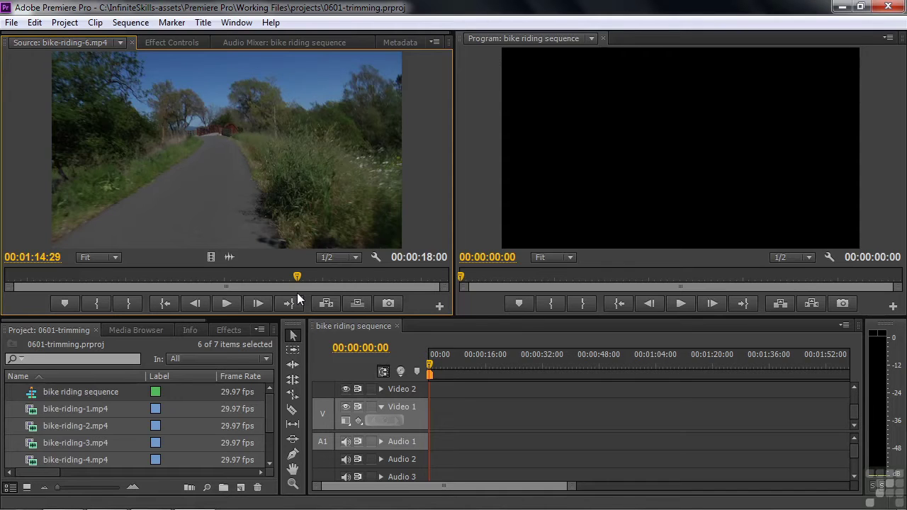
- Load bike-riding-1.mp4 in the Source monitor and try placing the whole untrimmed clip at the start of Video 1
{"action": "left_click", "coordinate": [121, 43]}
{"action": "left_click", "coordinate": [75, 93]}
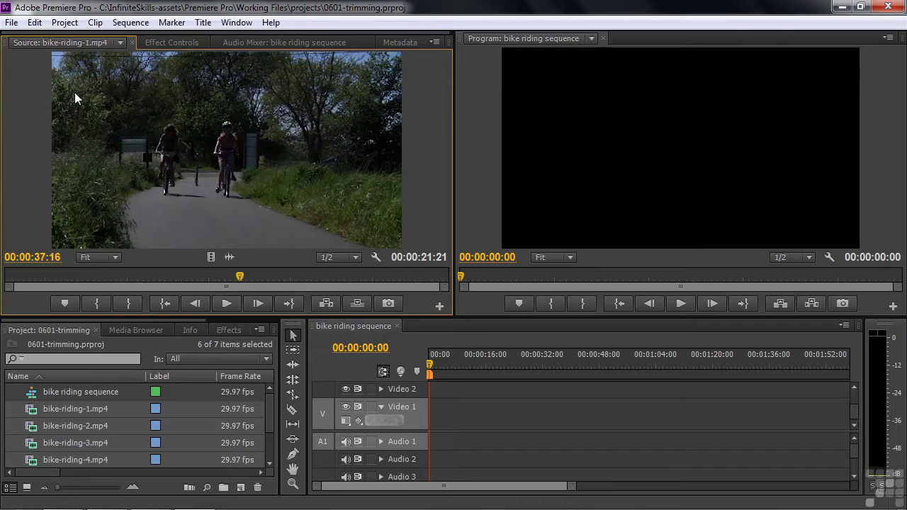
{"action": "left_click_drag", "start_coordinate": [235, 278], "coordinate": [114, 285]}
{"action": "left_click_drag", "start_coordinate": [130, 163], "coordinate": [437, 410]}
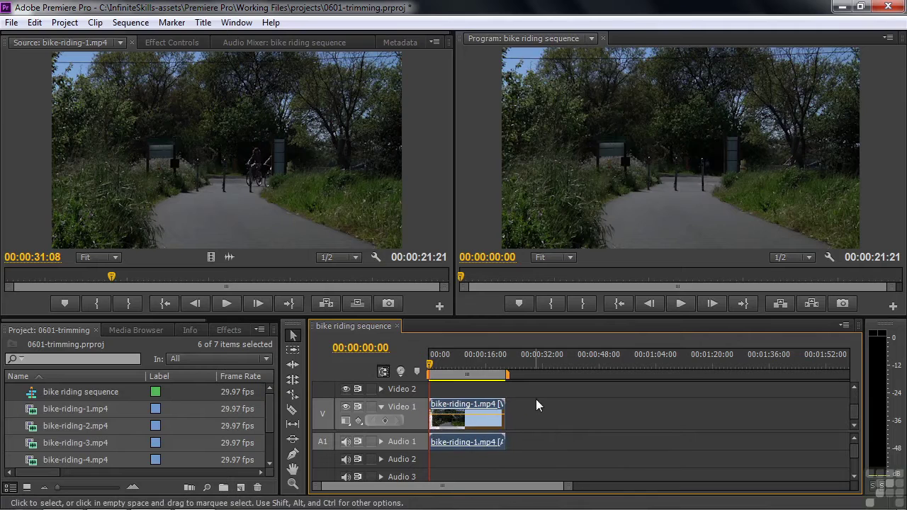
{"action": "key", "text": "Delete"}
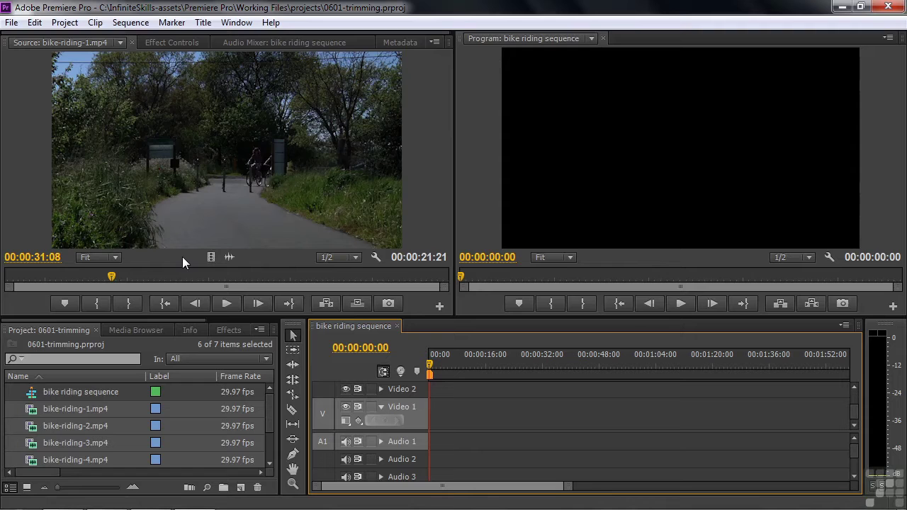
- Mark bike-riding-1.mp4 from 00:00:31:05 to 00:00:44:01 and place the trimmed clip at the start of Video 1
{"action": "mouse_move", "coordinate": [128, 275]}
{"action": "left_mouse_down"}
{"action": "mouse_move", "coordinate": [77, 276]}
{"action": "mouse_move", "coordinate": [110, 279]}
{"action": "left_mouse_up"}
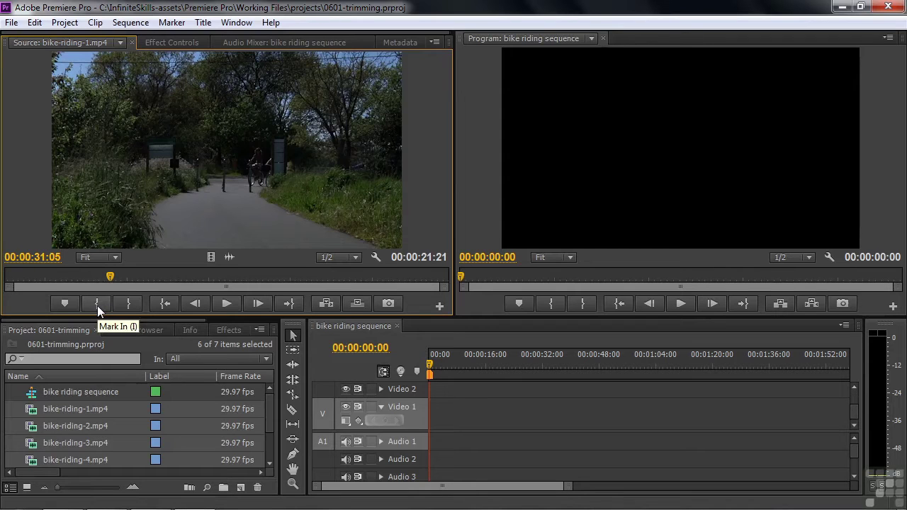
{"action": "left_click", "coordinate": [97, 305]}
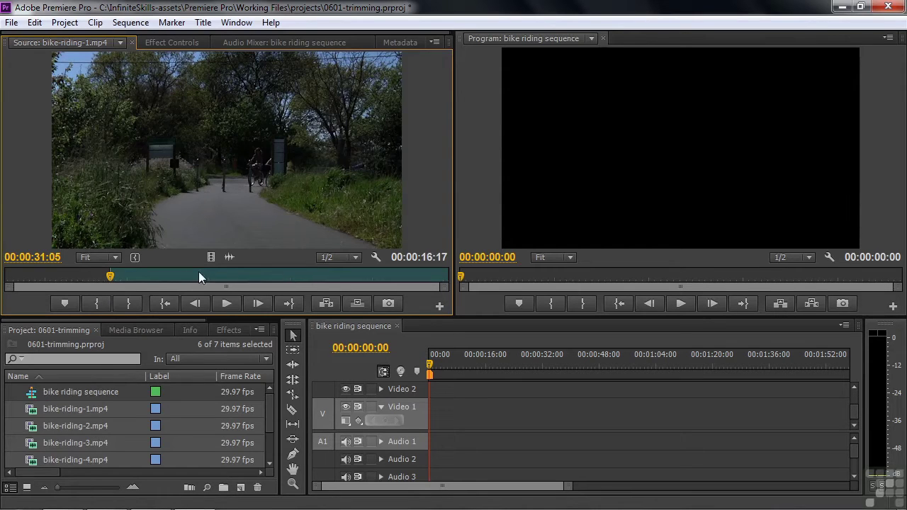
{"action": "left_click_drag", "start_coordinate": [111, 278], "coordinate": [371, 290]}
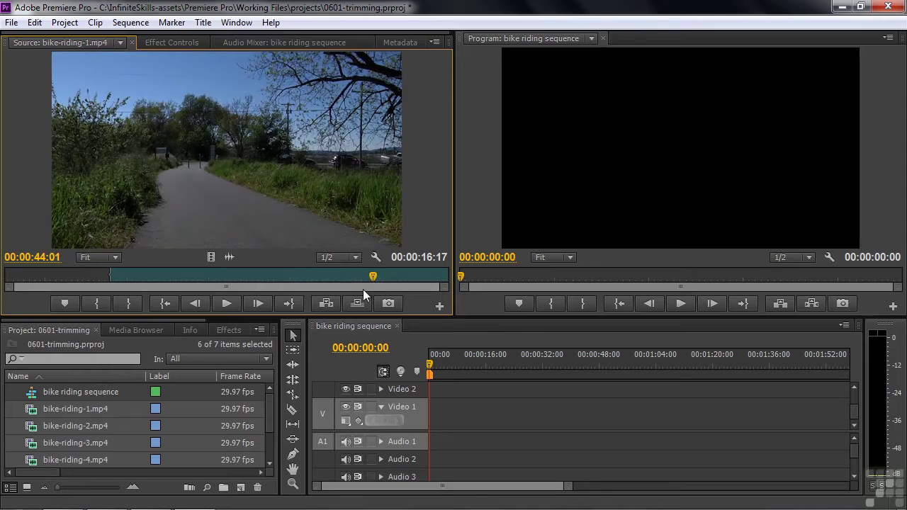
{"action": "left_click", "coordinate": [132, 303]}
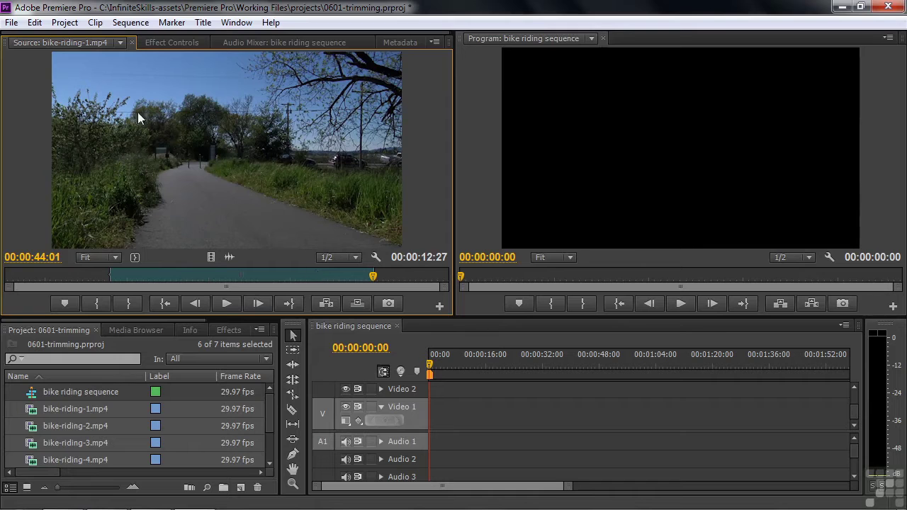
{"action": "left_click_drag", "start_coordinate": [238, 171], "coordinate": [426, 425]}
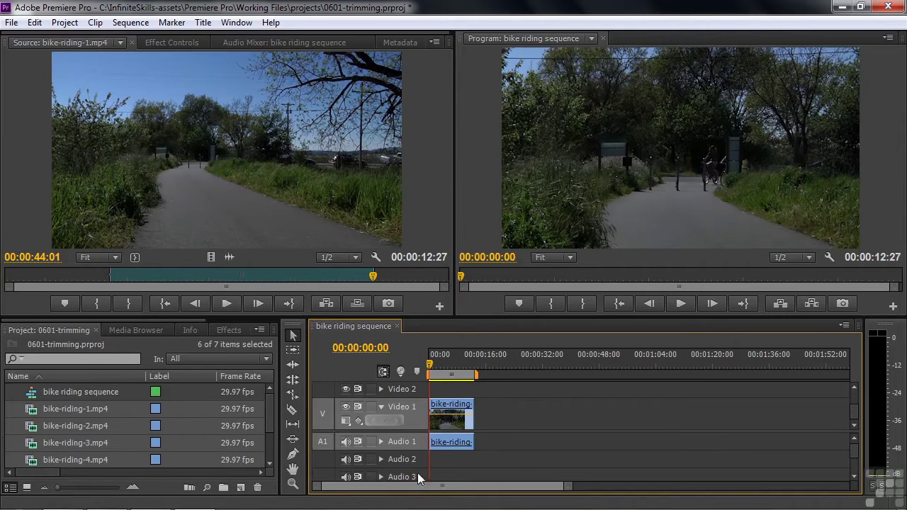
{"action": "key", "text": "space"}
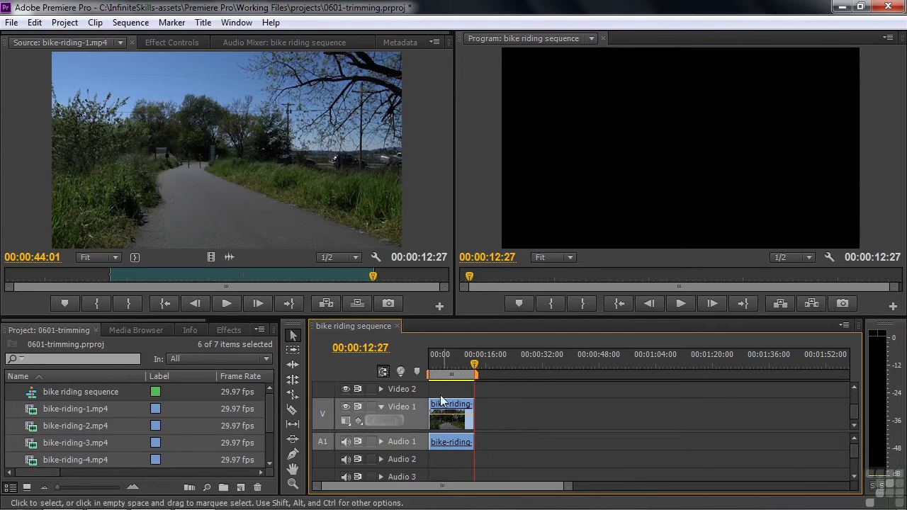
- Mark bike-riding-2.mp4 from 00:01:01:23 to 00:01:06:00, place it directly after the first clip on Video 1 and preview the cut
{"action": "left_click", "coordinate": [121, 42]}
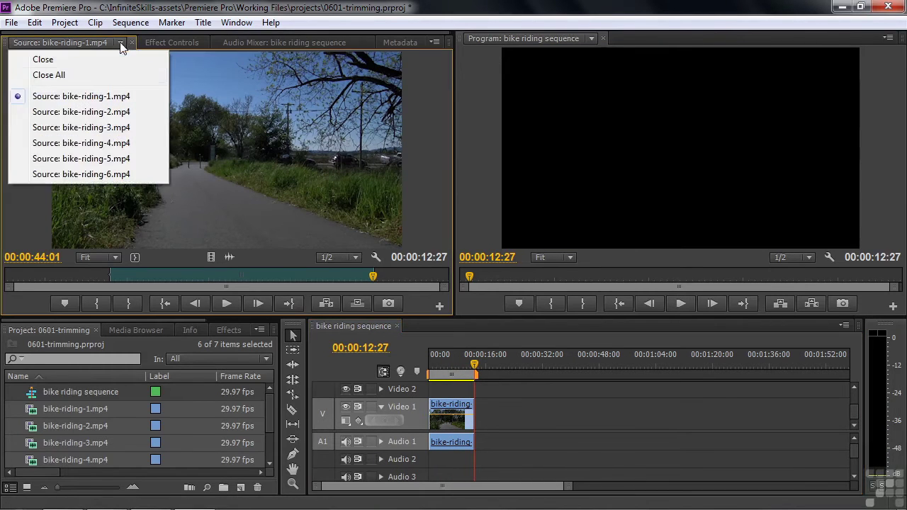
{"action": "left_click", "coordinate": [97, 112]}
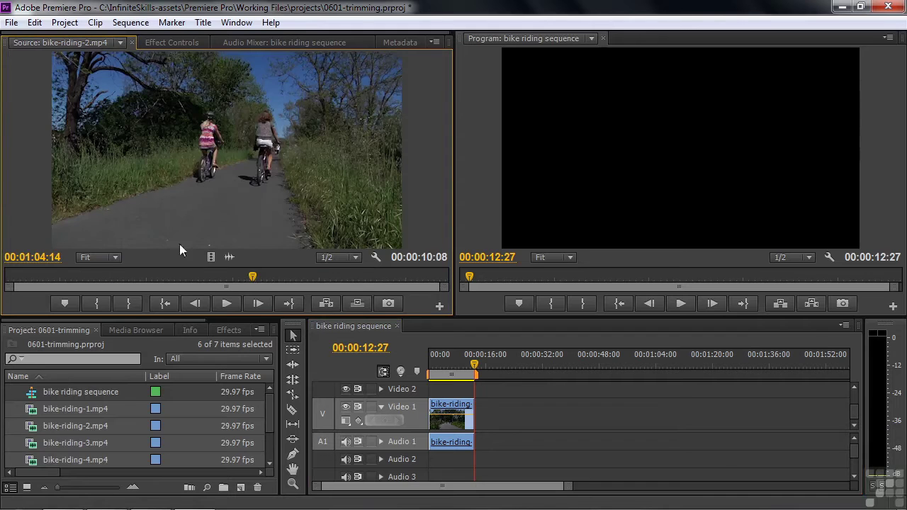
{"action": "left_click_drag", "start_coordinate": [254, 280], "coordinate": [137, 267]}
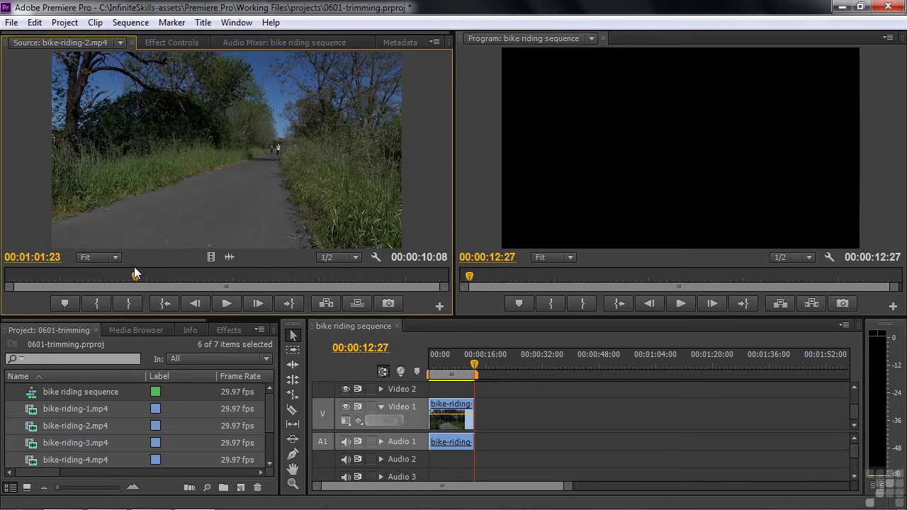
{"action": "key", "text": "i"}
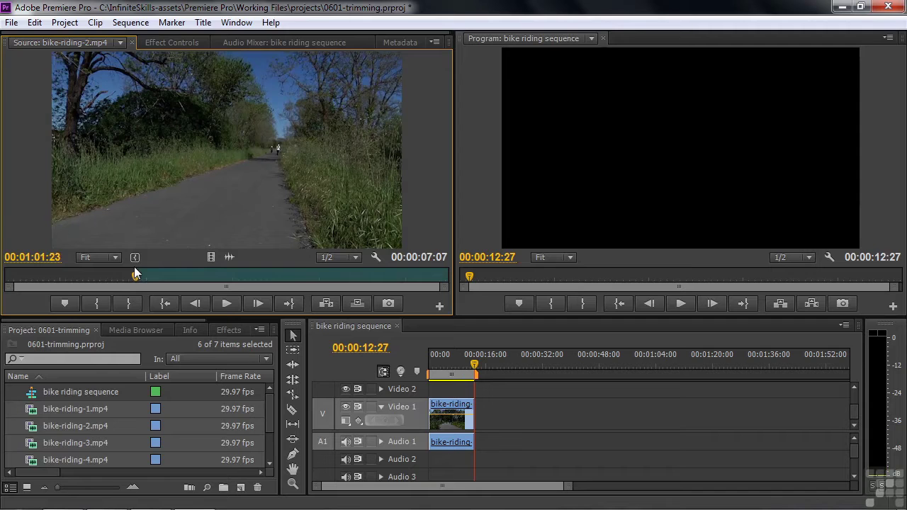
{"action": "left_click_drag", "start_coordinate": [135, 273], "coordinate": [304, 278]}
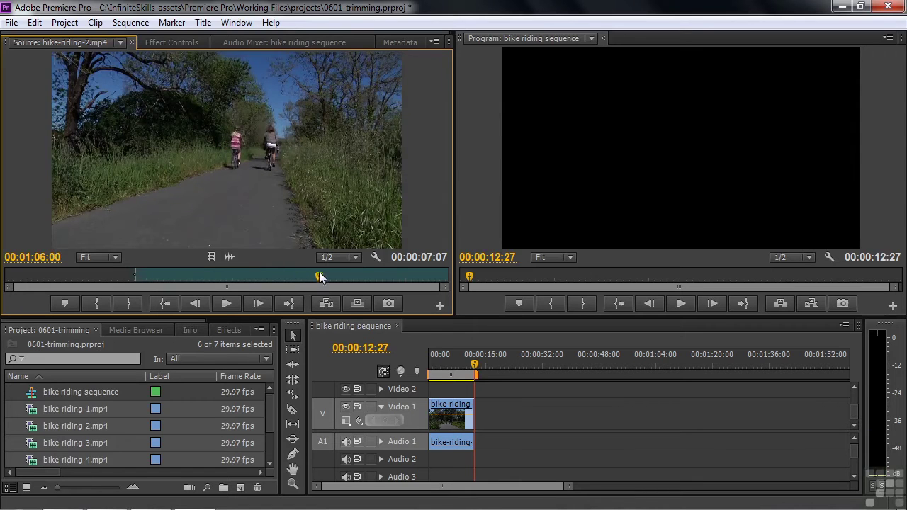
{"action": "left_click", "coordinate": [128, 303]}
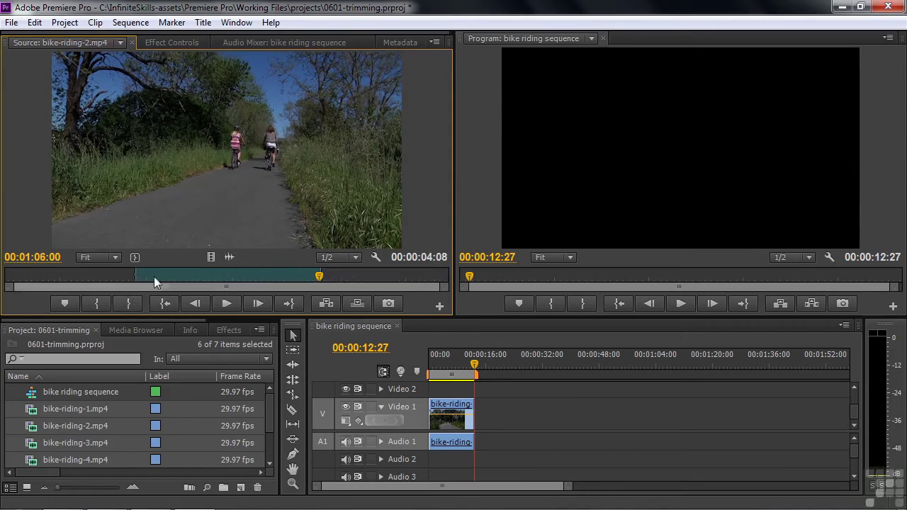
{"action": "left_click_drag", "start_coordinate": [177, 208], "coordinate": [476, 414]}
{"action": "left_click_drag", "start_coordinate": [475, 369], "coordinate": [470, 369]}
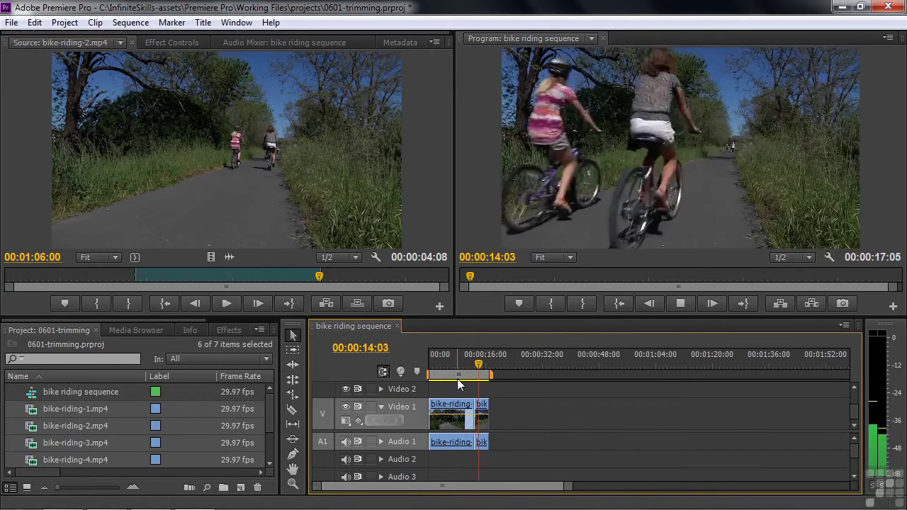
{"action": "key", "text": "space"}
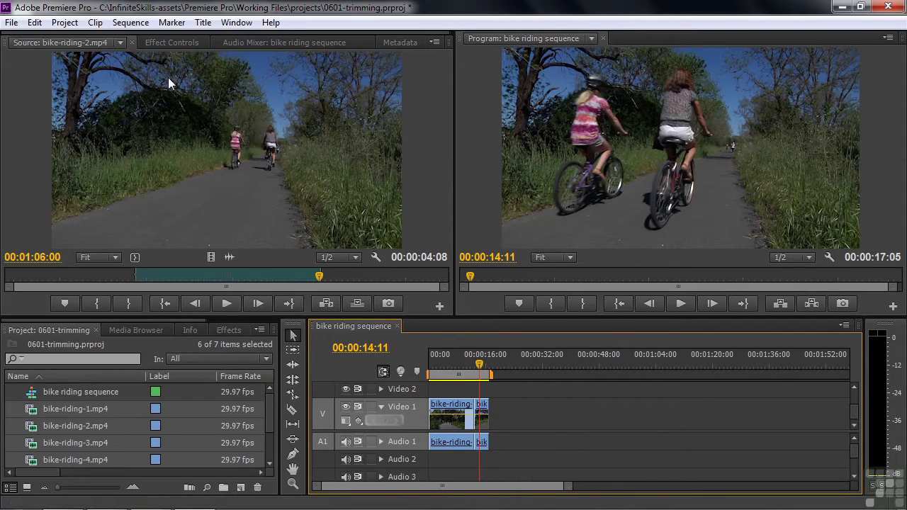
- Load bike-riding-5.mp4 in the Source monitor and scrub back to 00:00:42:08 to examine the footage
{"action": "left_click", "coordinate": [122, 44]}
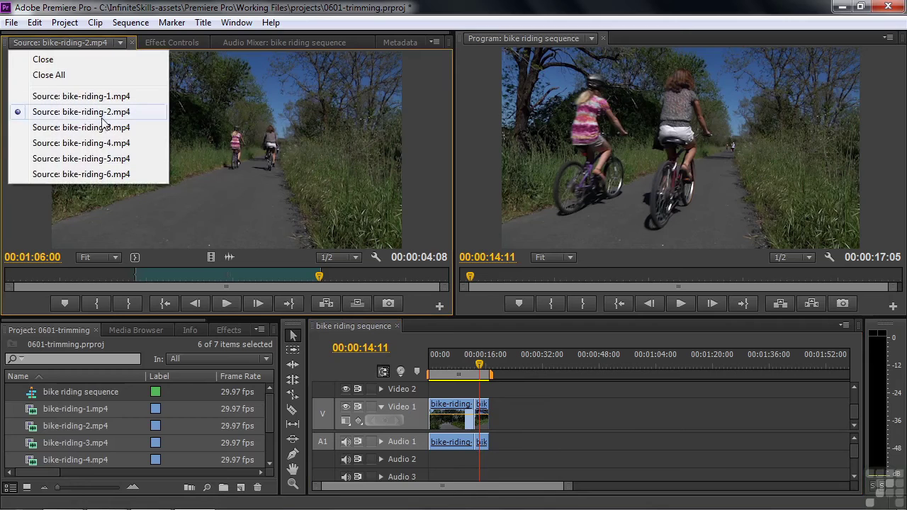
{"action": "left_click", "coordinate": [101, 159]}
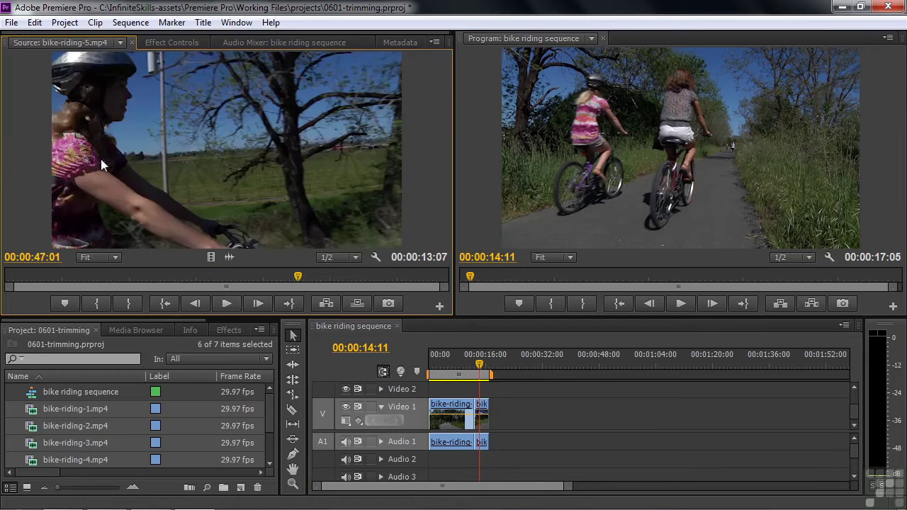
{"action": "left_click_drag", "start_coordinate": [295, 276], "coordinate": [137, 285]}
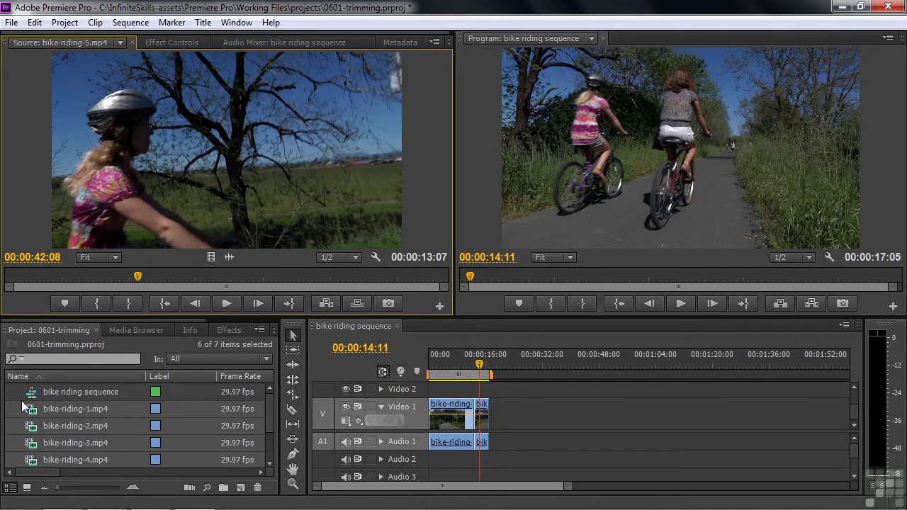
- Show the project items as thumbnails and mark a 00:00:05:19 section of bike-riding-5.mp4 with In and Out points on its thumbnail
{"action": "left_click", "coordinate": [26, 489]}
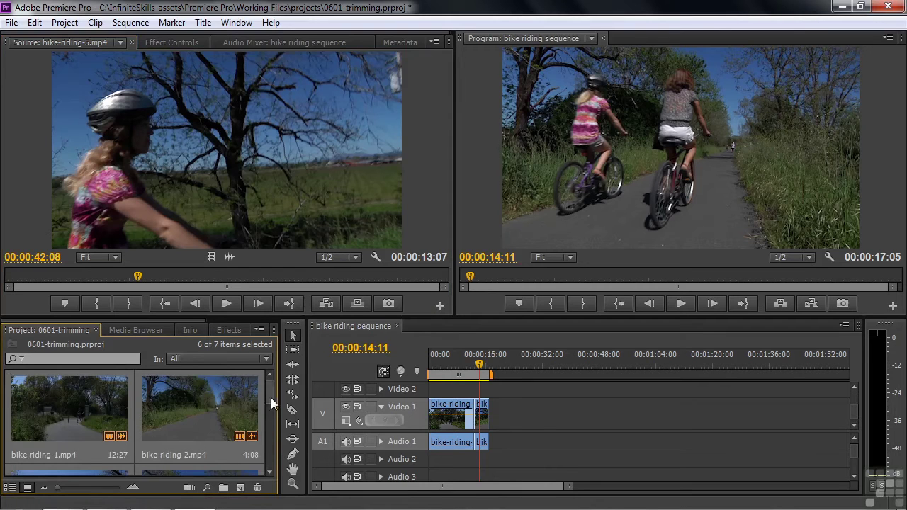
{"action": "left_click_drag", "start_coordinate": [266, 388], "coordinate": [267, 439]}
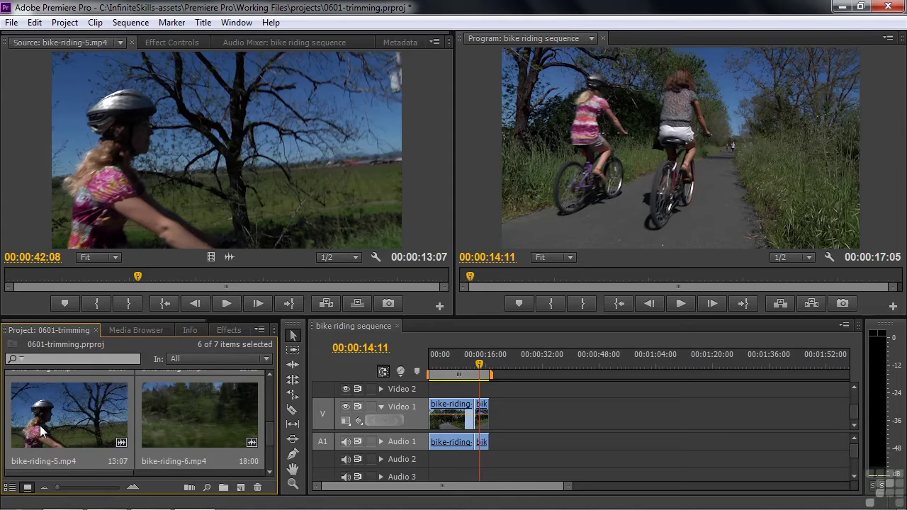
{"action": "left_click", "coordinate": [68, 446]}
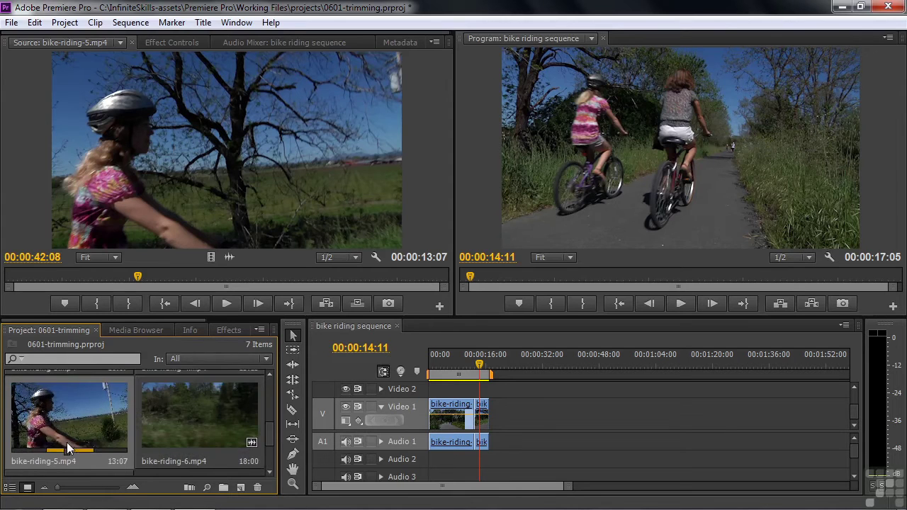
{"action": "key", "text": "ctrl+shift+x"}
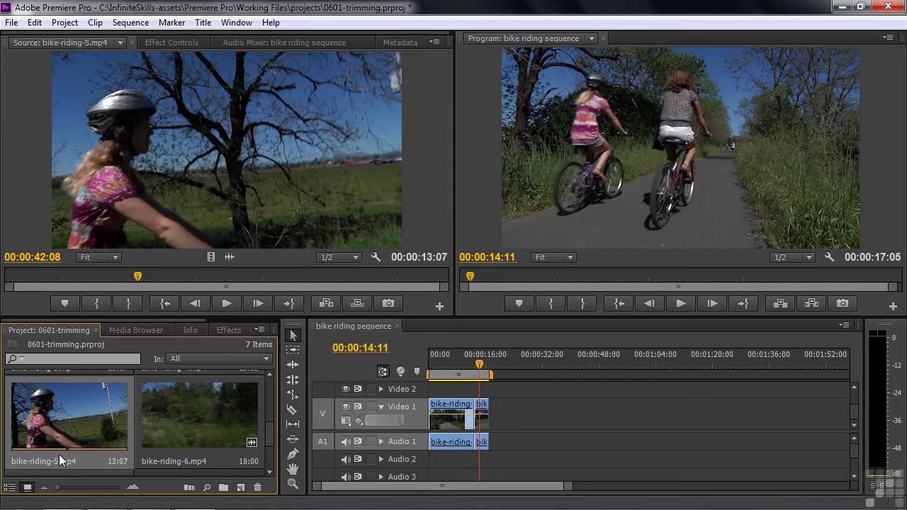
{"action": "key", "text": "i"}
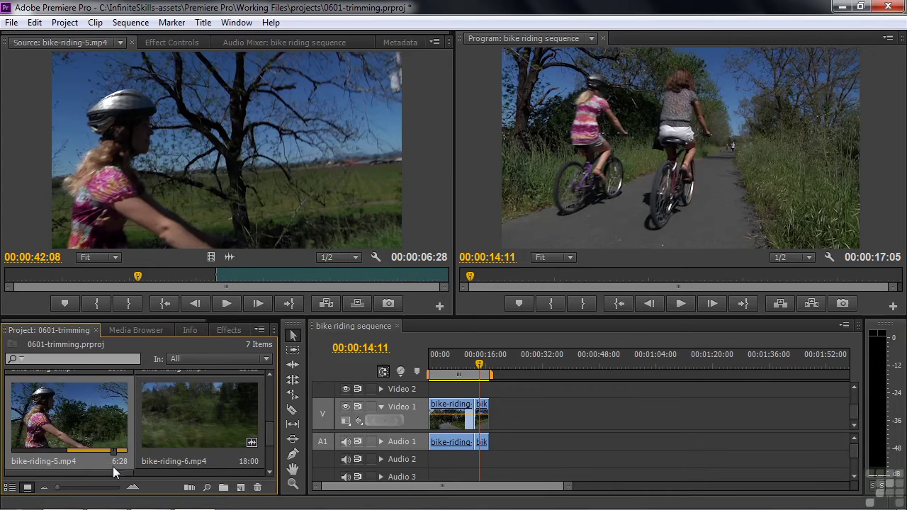
{"action": "key", "text": "o"}
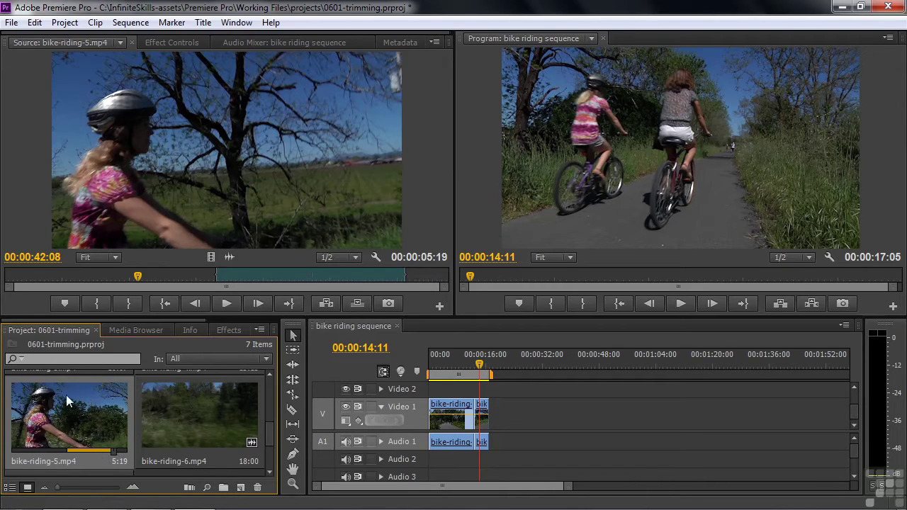
- Place the trimmed bike-riding-5.mp4 directly after the second clip on Video 1 and preview the cut
{"action": "left_click_drag", "start_coordinate": [215, 388], "coordinate": [496, 434]}
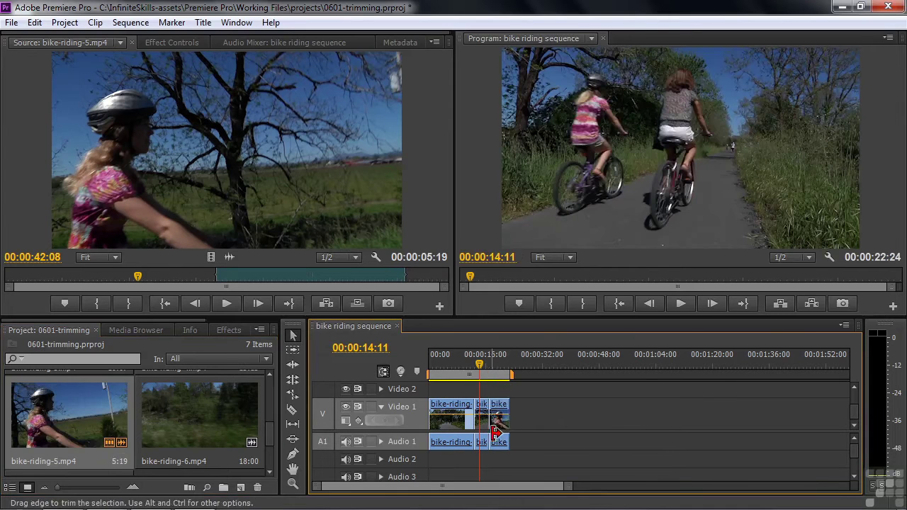
{"action": "left_click", "coordinate": [484, 370]}
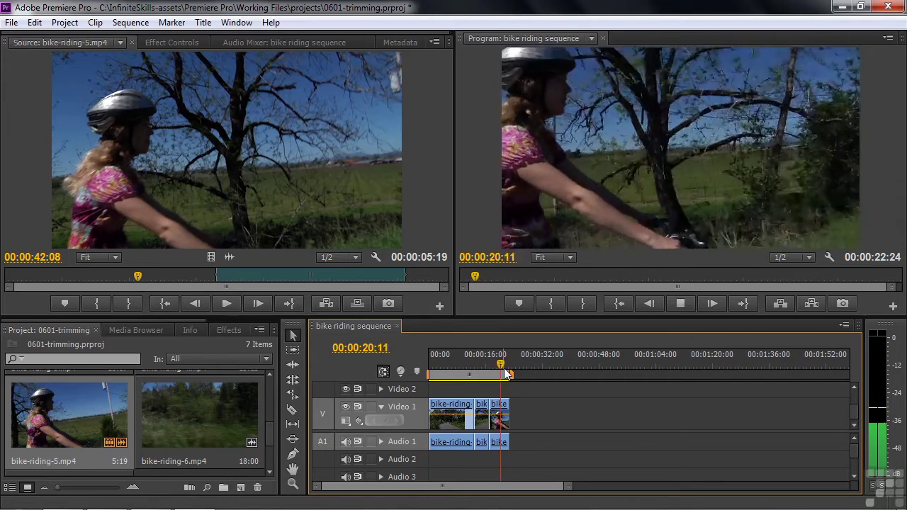
{"action": "left_click", "coordinate": [508, 373]}
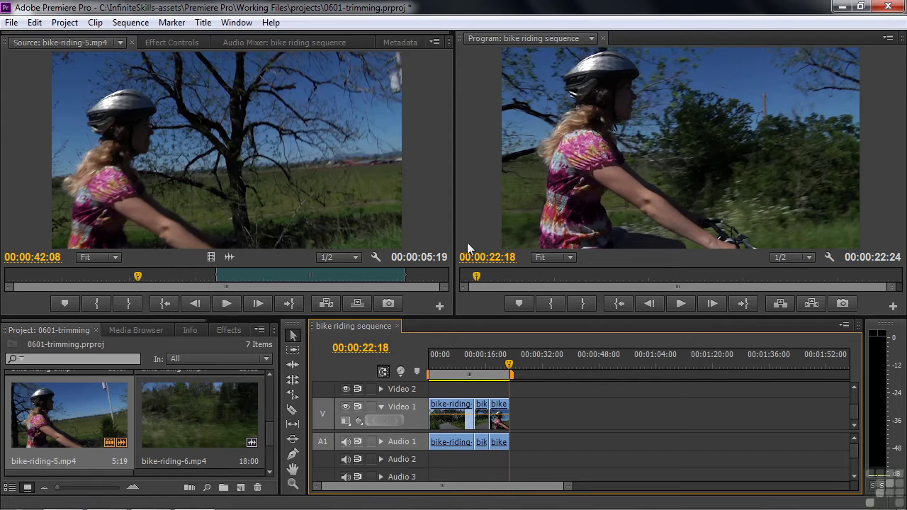
- Load bike-riding-4.mp4 in the Source monitor and scrub to 00:02:04:03 to examine the footage
{"action": "left_click", "coordinate": [121, 43]}
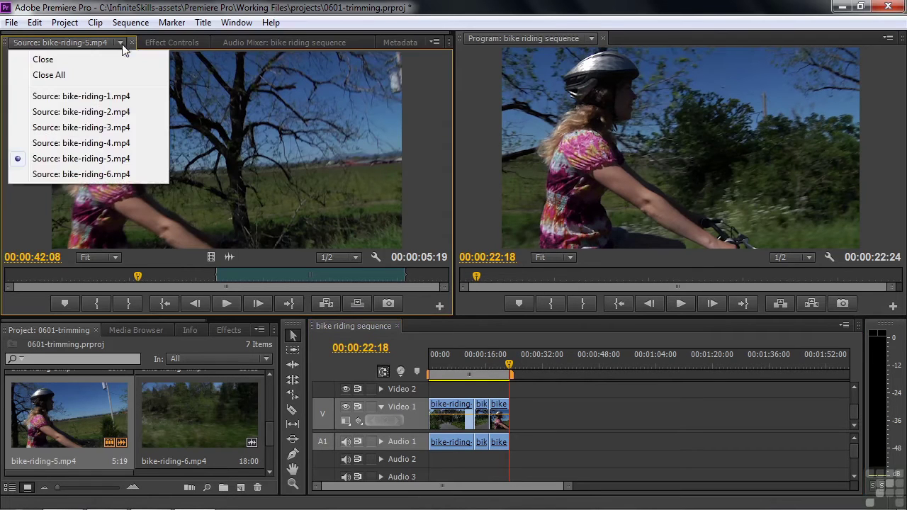
{"action": "left_click", "coordinate": [83, 143]}
{"action": "left_click_drag", "start_coordinate": [227, 282], "coordinate": [274, 284]}
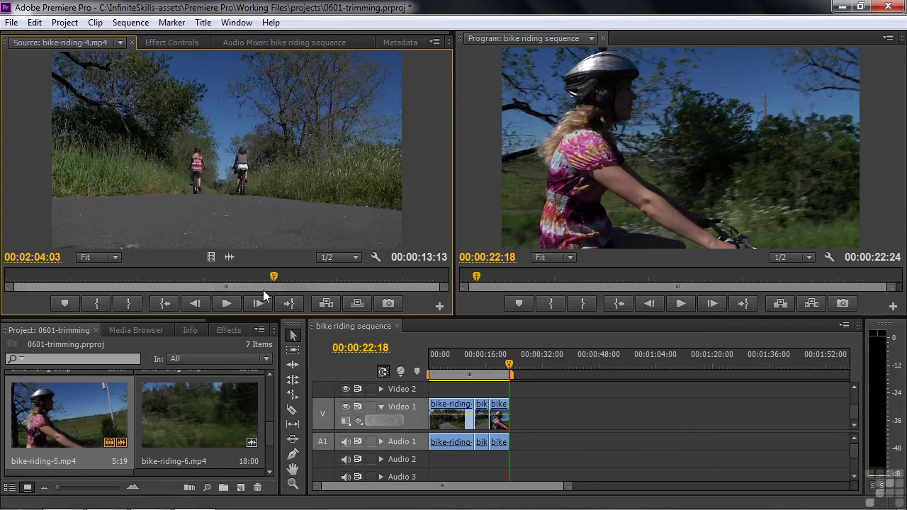
- Mark a 00:00:04:13 section of bike-riding-4.mp4 with In and Out points on its project thumbnail
{"action": "scroll", "coordinate": [267, 439], "scroll_direction": "down", "scroll_amount": 1}
{"action": "left_click_drag", "start_coordinate": [268, 438], "coordinate": [272, 412]}
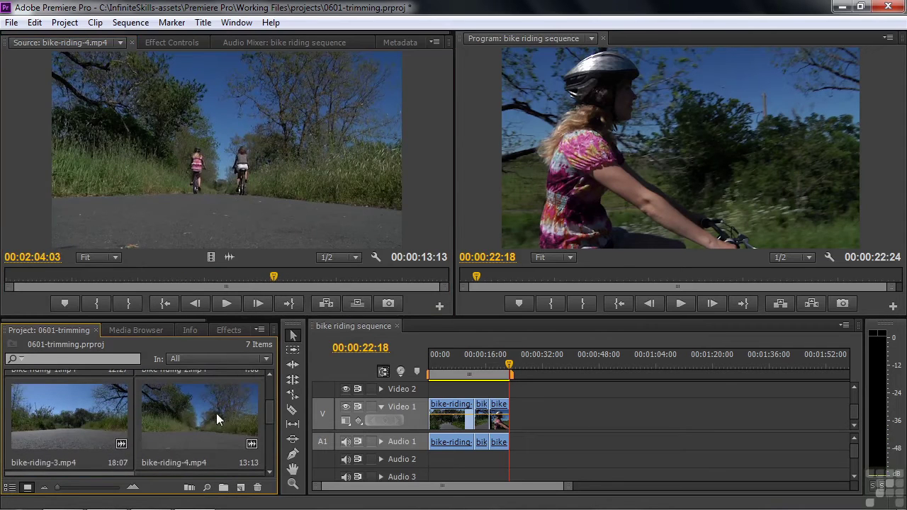
{"action": "left_click", "coordinate": [195, 433]}
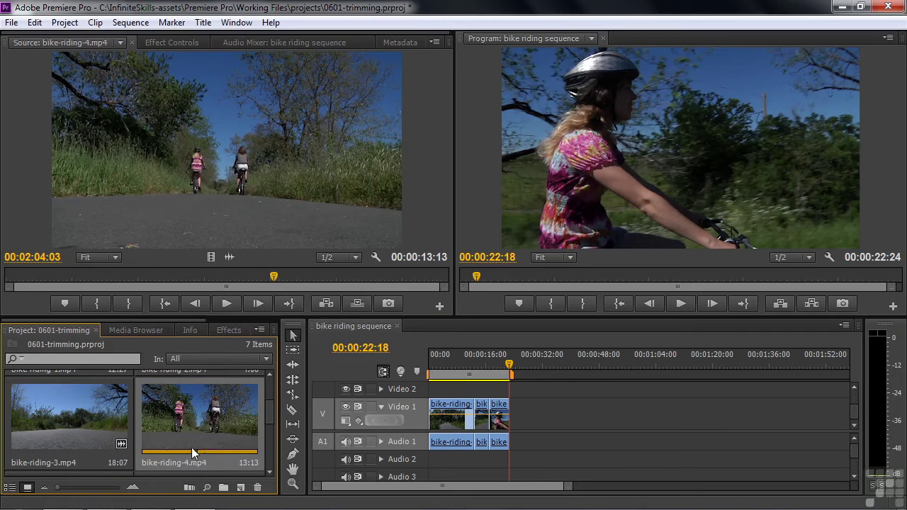
{"action": "left_click_drag", "start_coordinate": [194, 454], "coordinate": [239, 461]}
{"action": "key", "text": "i"}
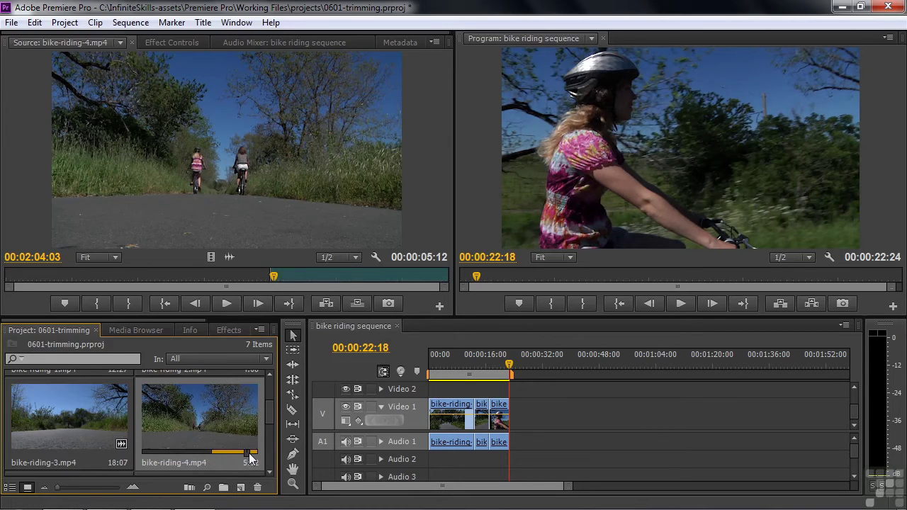
{"action": "key", "text": "o"}
- Place the trimmed bike-riding-4.mp4 directly after the third clip on Video 1 and preview the cut
{"action": "left_click_drag", "start_coordinate": [219, 444], "coordinate": [522, 414]}
{"action": "left_click_drag", "start_coordinate": [522, 369], "coordinate": [502, 366]}
{"action": "key", "text": "space"}
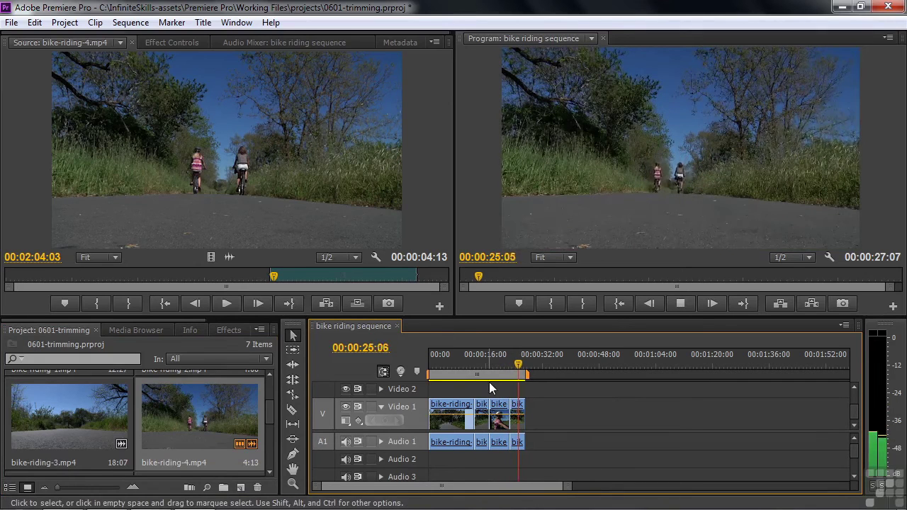
{"action": "key", "text": "space"}
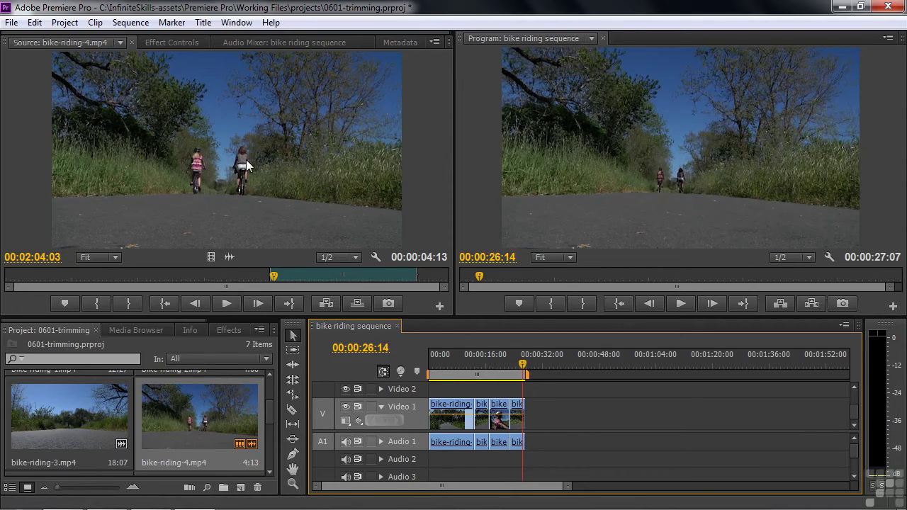
- Mark a 00:00:07:09 section of bike-riding-6.mp4 ending at 00:01:15:13 and place it directly after the fourth clip on Video 1
{"action": "left_click", "coordinate": [120, 43]}
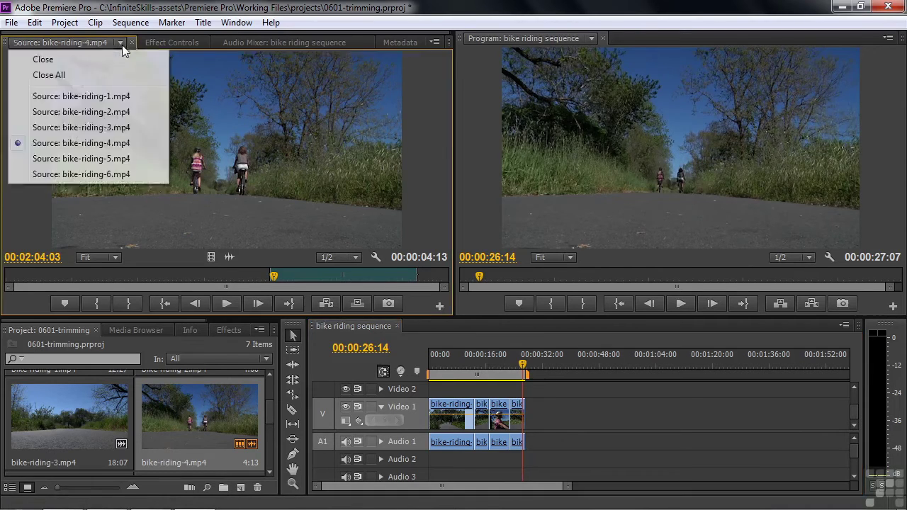
{"action": "left_click", "coordinate": [81, 174]}
{"action": "left_click_drag", "start_coordinate": [297, 278], "coordinate": [214, 281]}
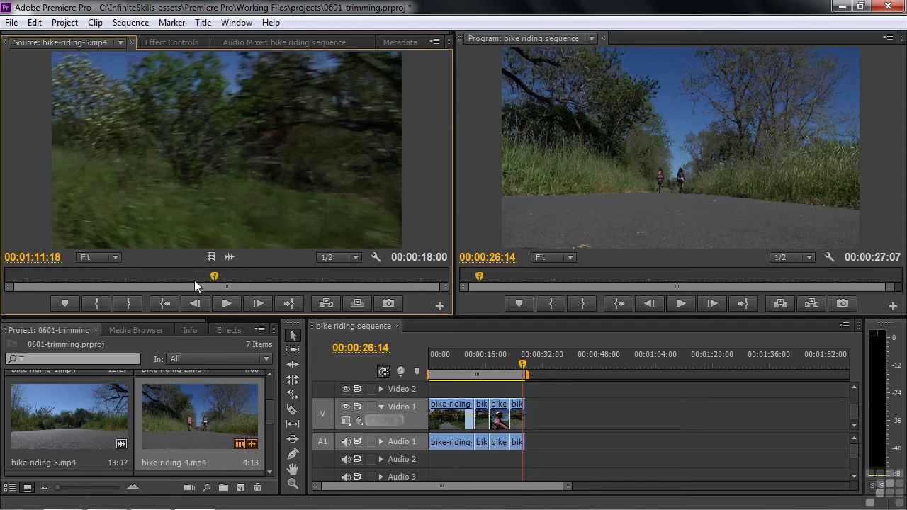
{"action": "mouse_move", "coordinate": [215, 277]}
{"action": "left_mouse_down"}
{"action": "mouse_move", "coordinate": [129, 281]}
{"action": "mouse_move", "coordinate": [309, 282]}
{"action": "left_mouse_up"}
{"action": "left_click", "coordinate": [95, 303]}
{"action": "left_click", "coordinate": [128, 304]}
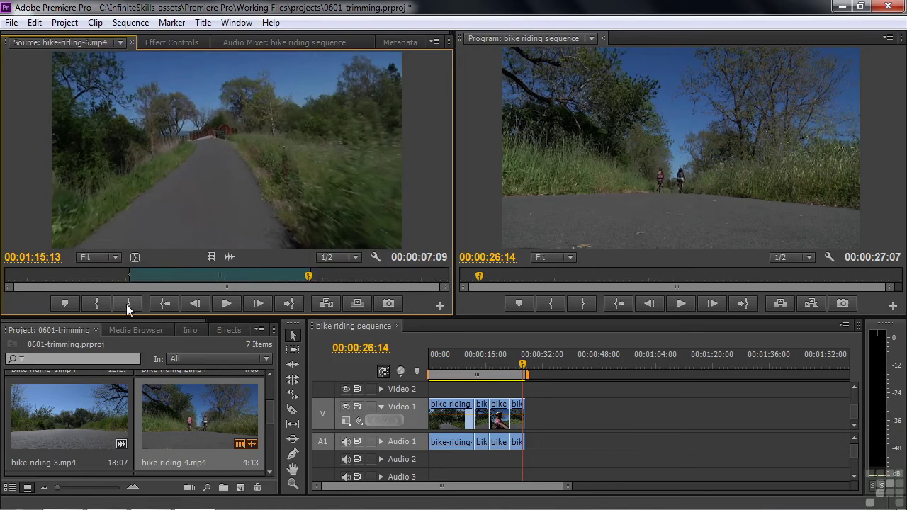
{"action": "left_click_drag", "start_coordinate": [241, 247], "coordinate": [534, 431]}
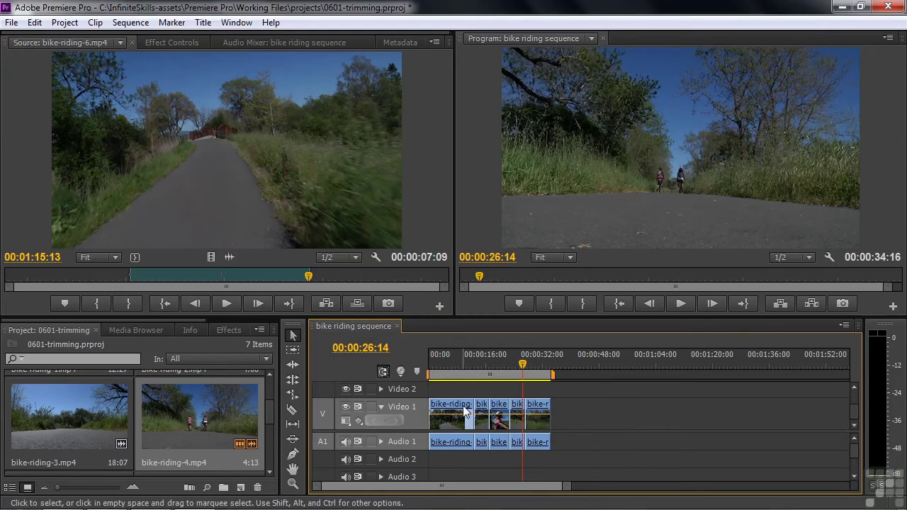
- Play the bike riding sequence from 00:00:08:12 through to its last clip to review the edit
{"action": "left_click_drag", "start_coordinate": [522, 364], "coordinate": [460, 366]}
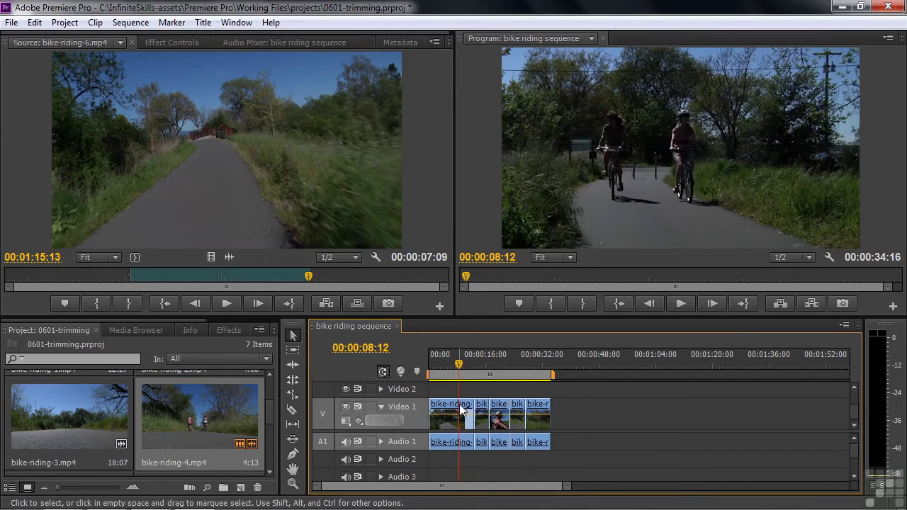
{"action": "key", "text": "space"}
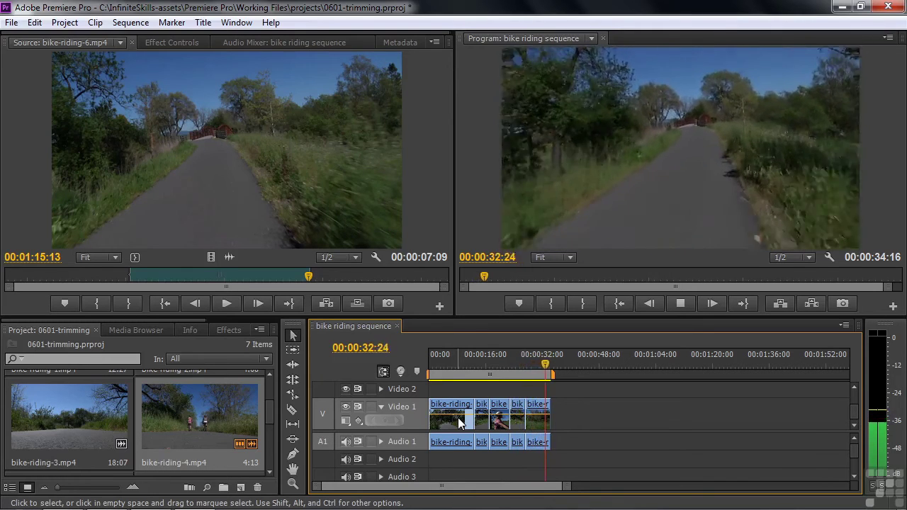
{"action": "key", "text": "space"}
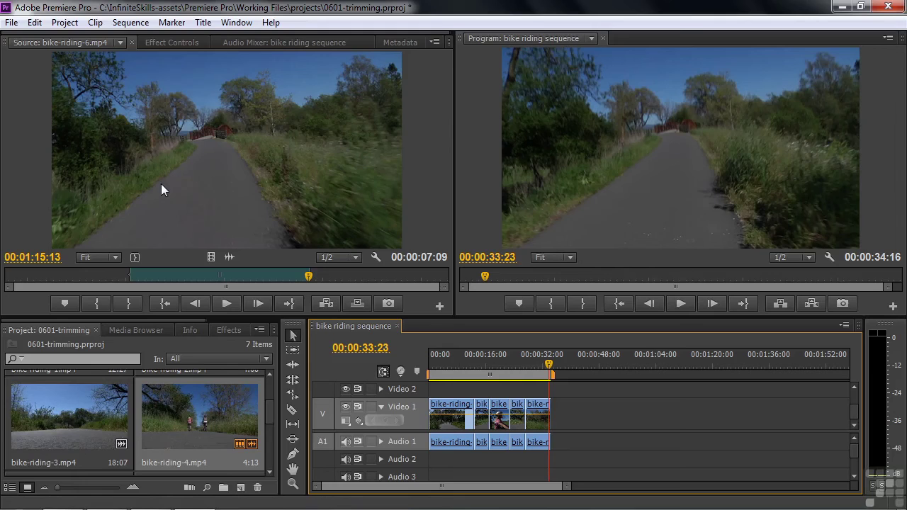
- Close all clips loaded in the Source monitor
{"action": "left_click", "coordinate": [122, 43]}
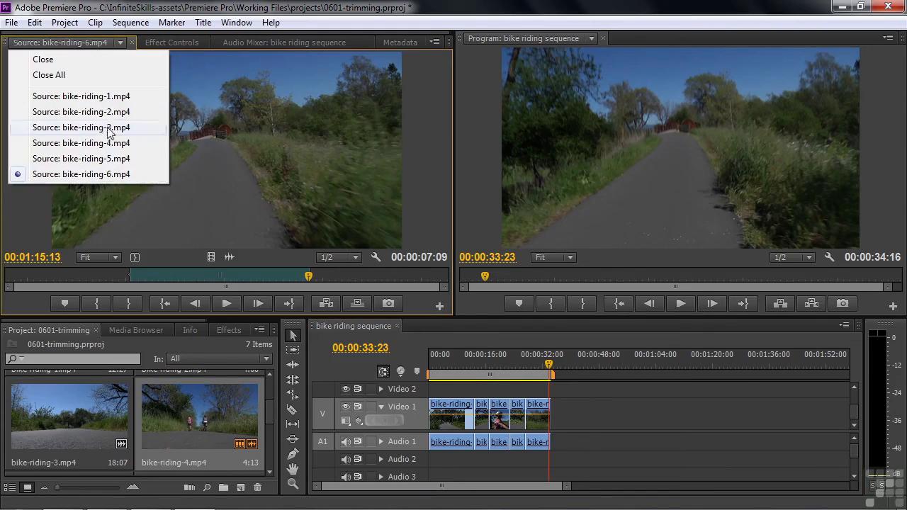
{"action": "left_click", "coordinate": [195, 6]}
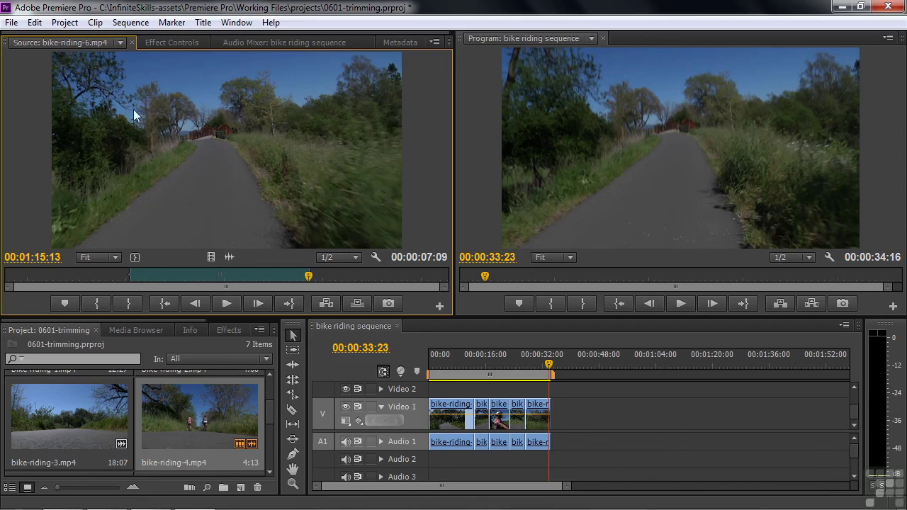
{"action": "left_click", "coordinate": [121, 43]}
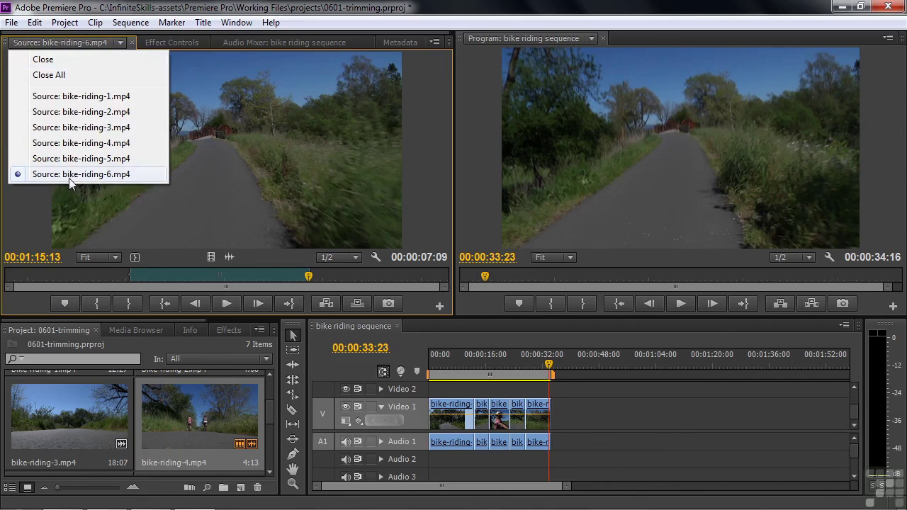
{"action": "left_click", "coordinate": [59, 79]}
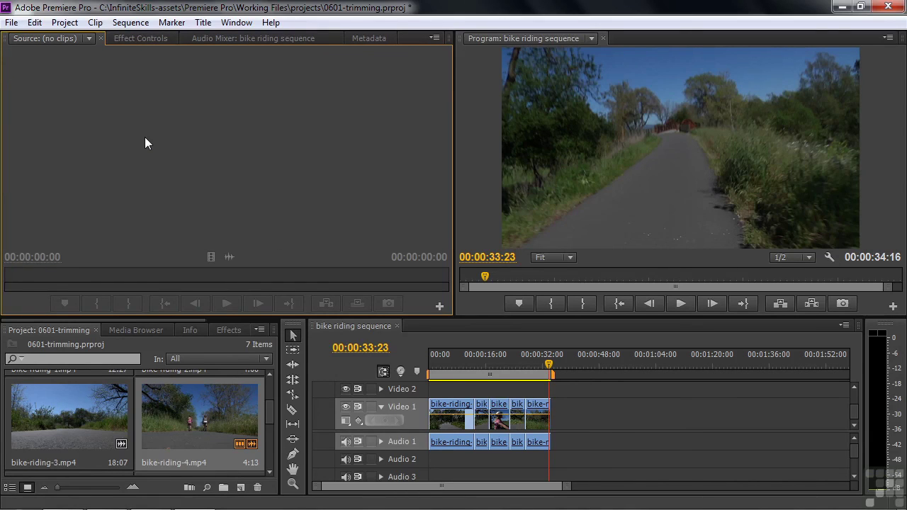